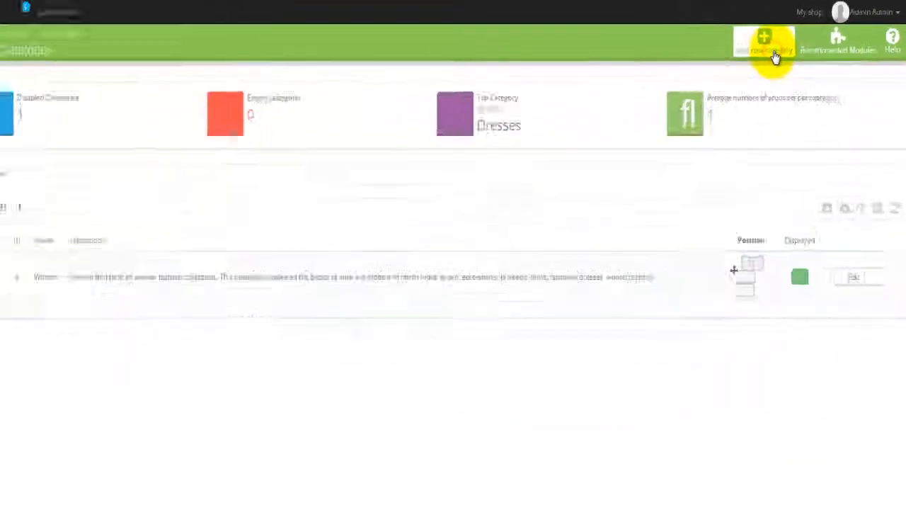
# - Start a new category and name it "Man", leaving it displayed under Home
pyautogui.click(504, 170)
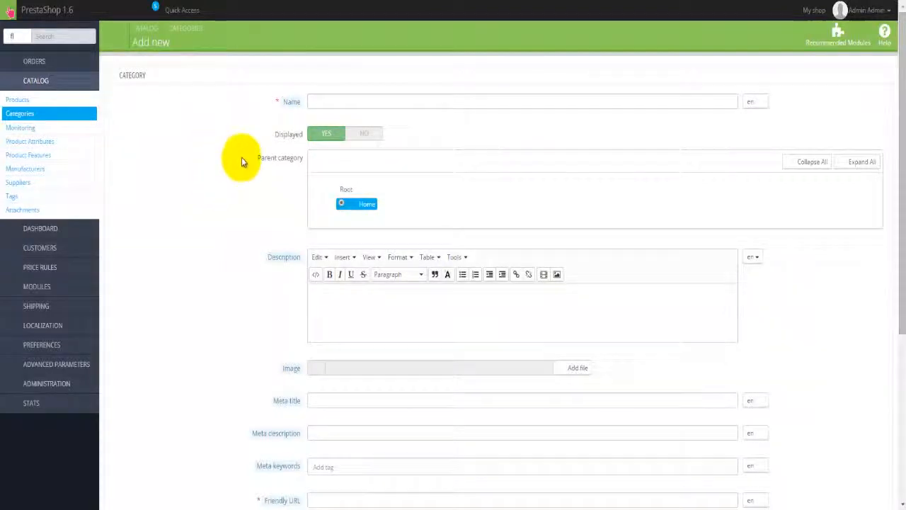
pyautogui.click(173, 131)
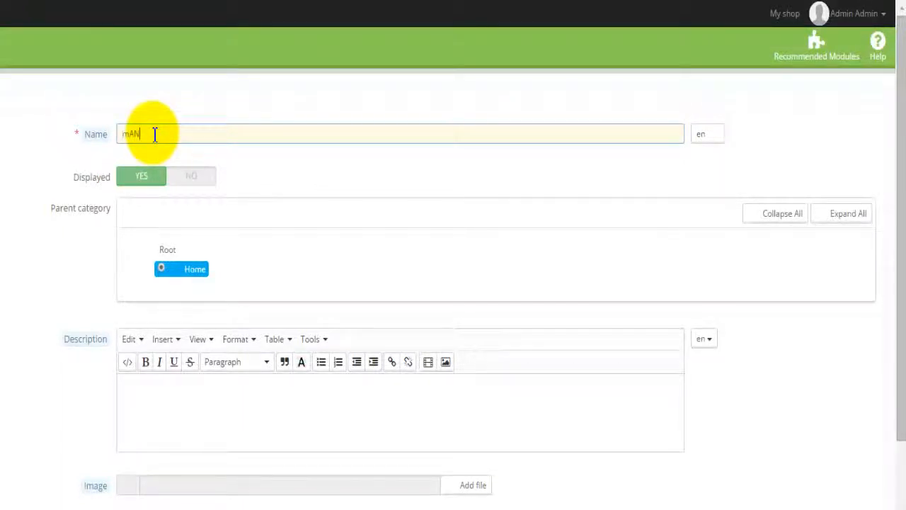
pyautogui.click(142, 178)
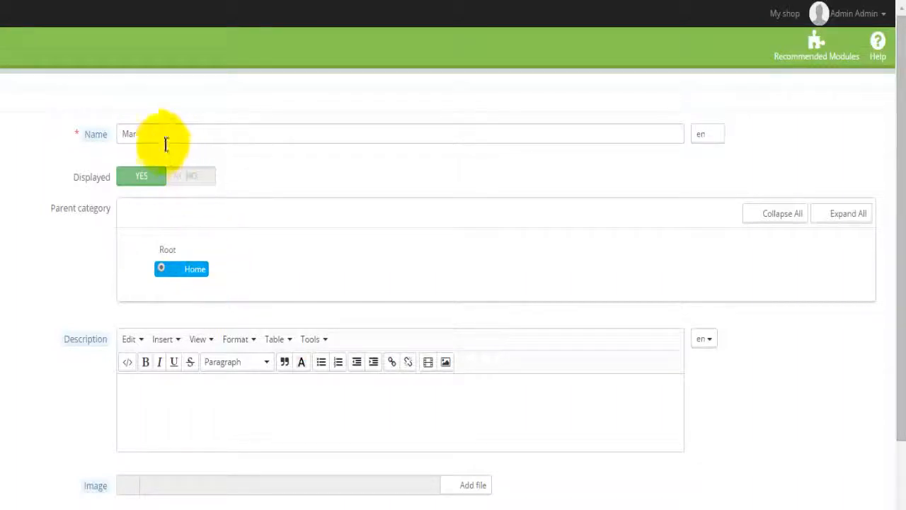
pyautogui.click(131, 134)
pyautogui.doubleClick(129, 133)
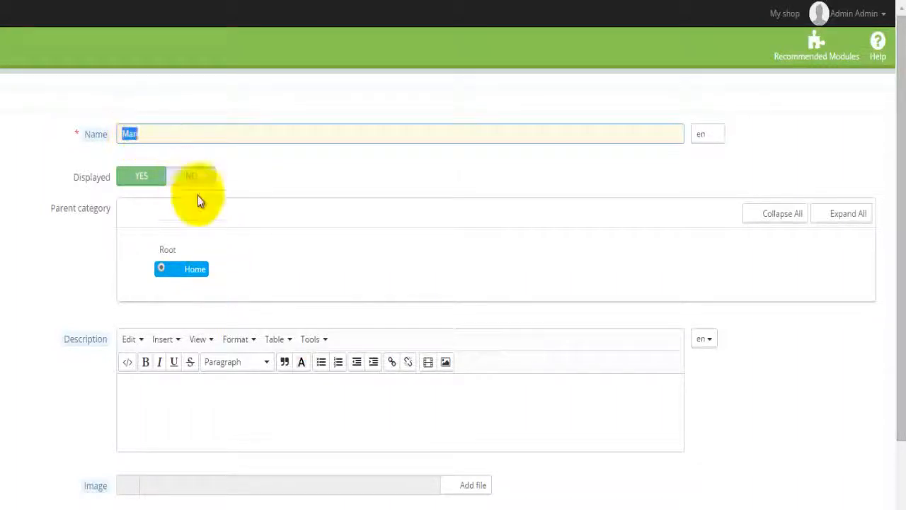
pyautogui.click(234, 262)
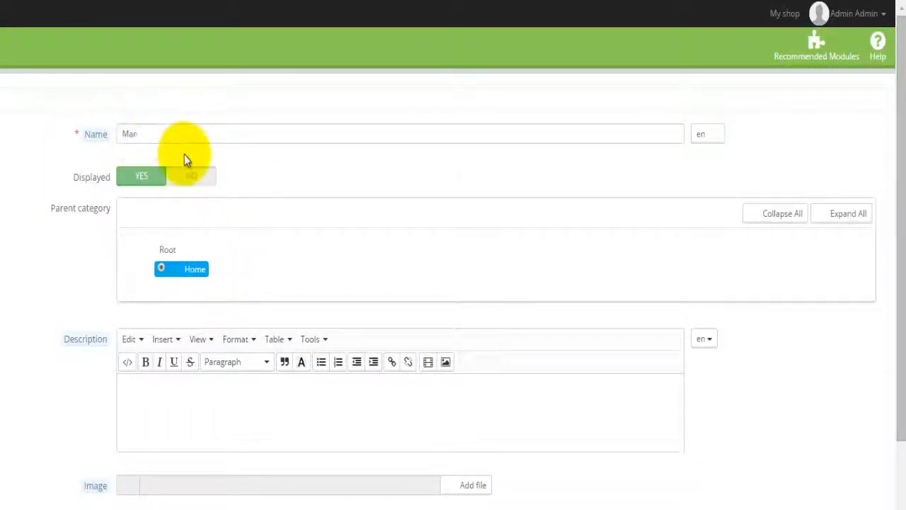
pyautogui.doubleClick(129, 134)
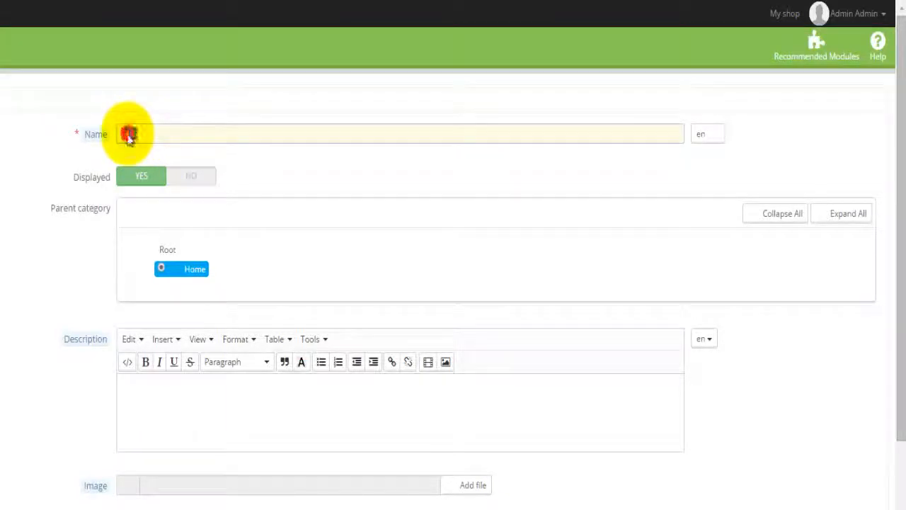
pyautogui.click(10, 267)
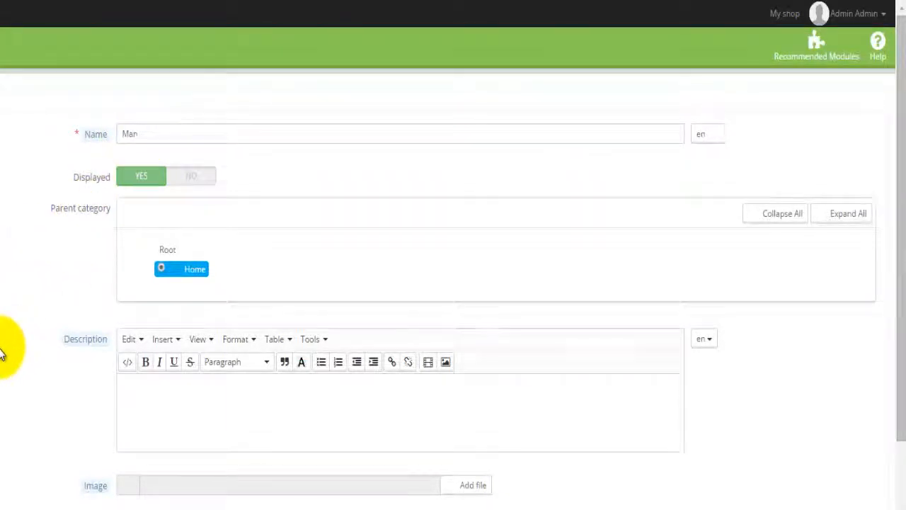
# - Fill the category description with the quotation "Neque porro quisquam est qui dolorem ipsum..." and its English translation "There is no one who loves pain itself..."
pyautogui.scroll(-1, 1, 354)
pyautogui.click(155, 341)
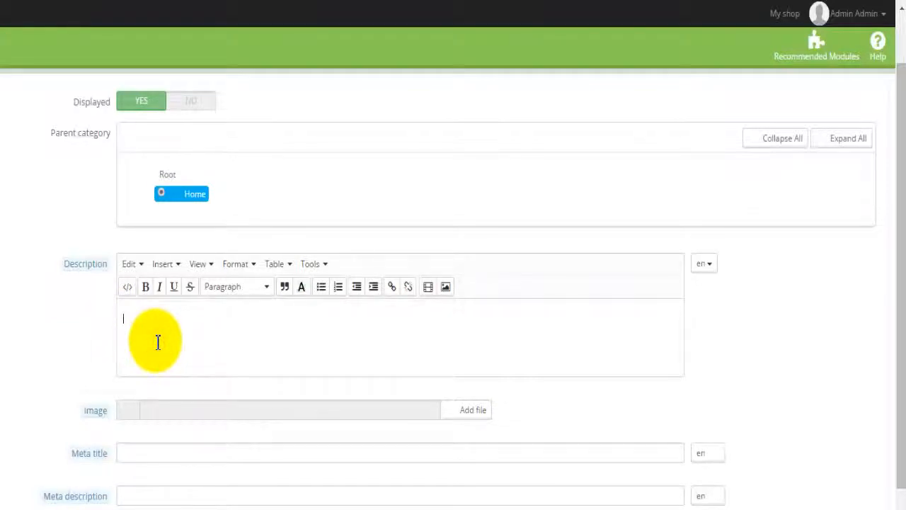
pyautogui.scroll(1, 158, 344)
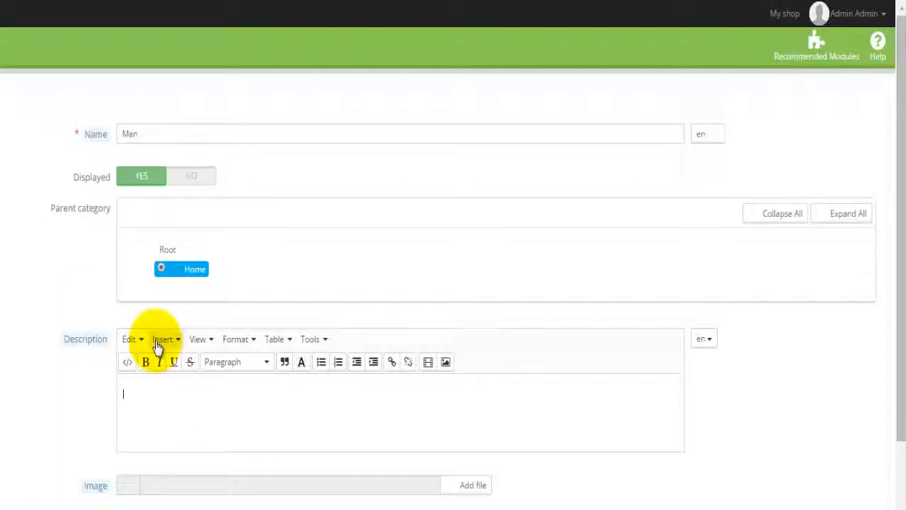
pyautogui.scroll(-1, 158, 344)
pyautogui.click(157, 342)
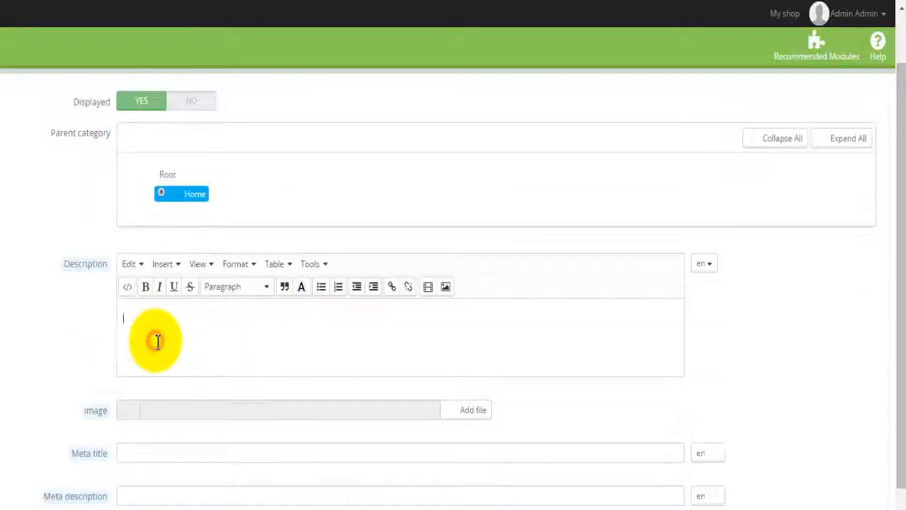
pyautogui.scroll(1, 158, 342)
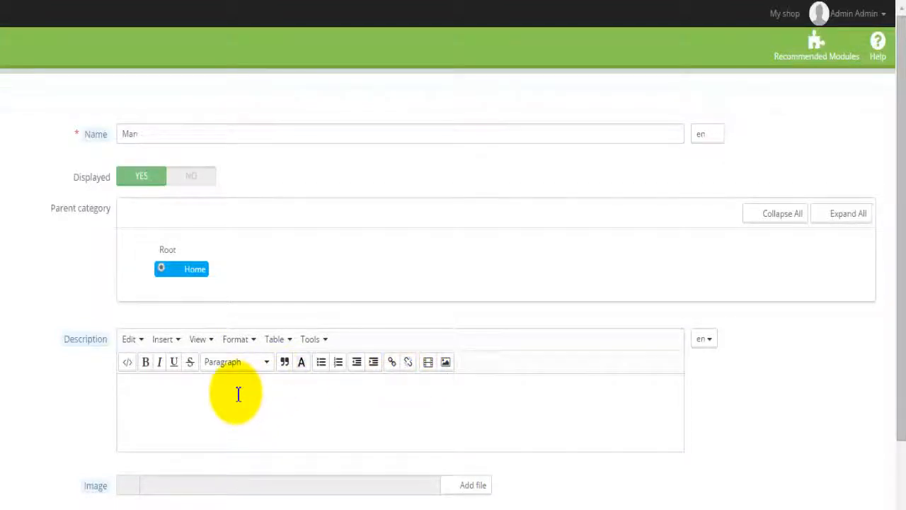
pyautogui.rightClick(165, 406)
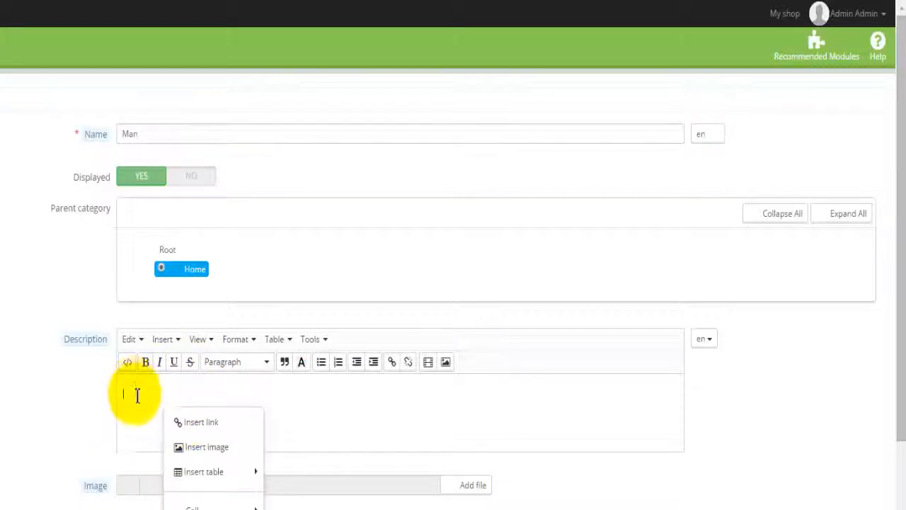
pyautogui.click(137, 395)
pyautogui.write('"Neque porro quisquam est qui dolorem ipsum quia dolor sit amet, consectetur, adipisci velit..." "There is no one who loves pain itself, who seeks after it and wants to have it, simply because it is pain...')
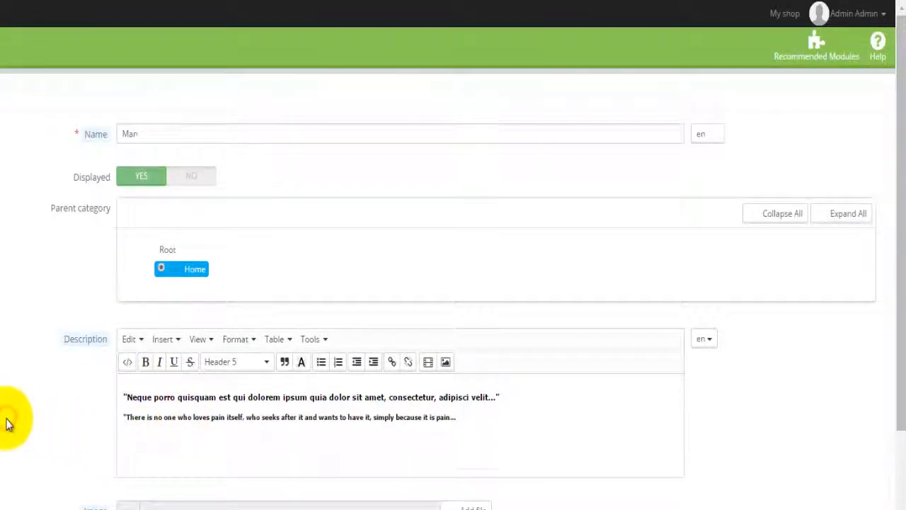
# - Review the new category's image, meta title, meta description, meta keywords, friendly URL and group access fields
pyautogui.scroll(-1, 6, 421)
pyautogui.scroll(-1, 237, 349)
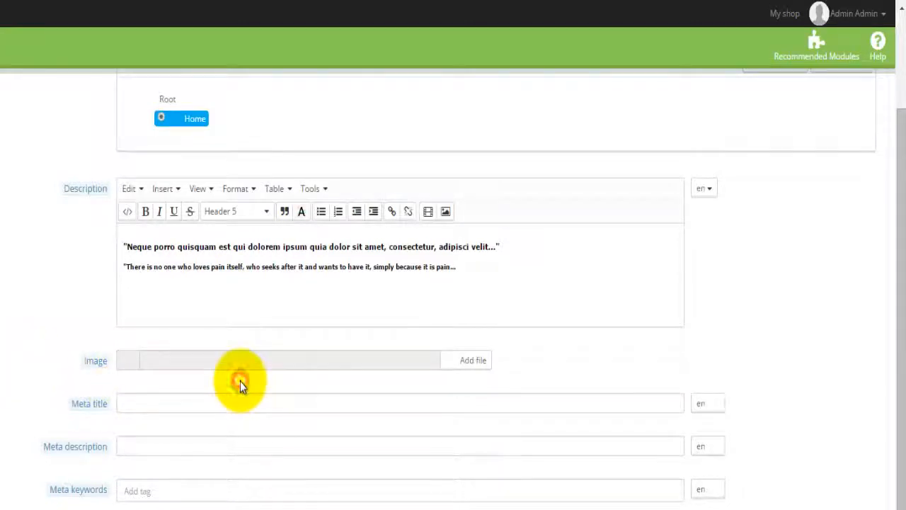
pyautogui.scroll(2, 240, 381)
pyautogui.scroll(-1, 242, 379)
pyautogui.scroll(-1, 243, 382)
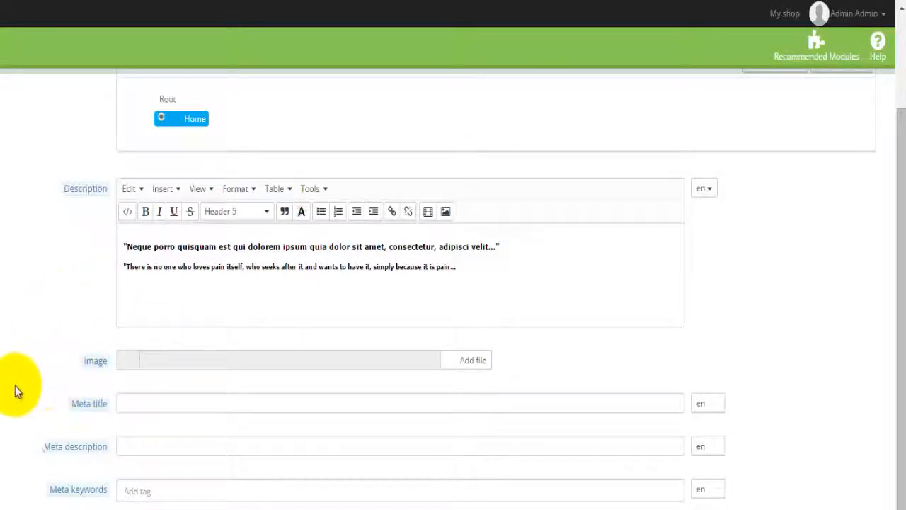
pyautogui.click(163, 404)
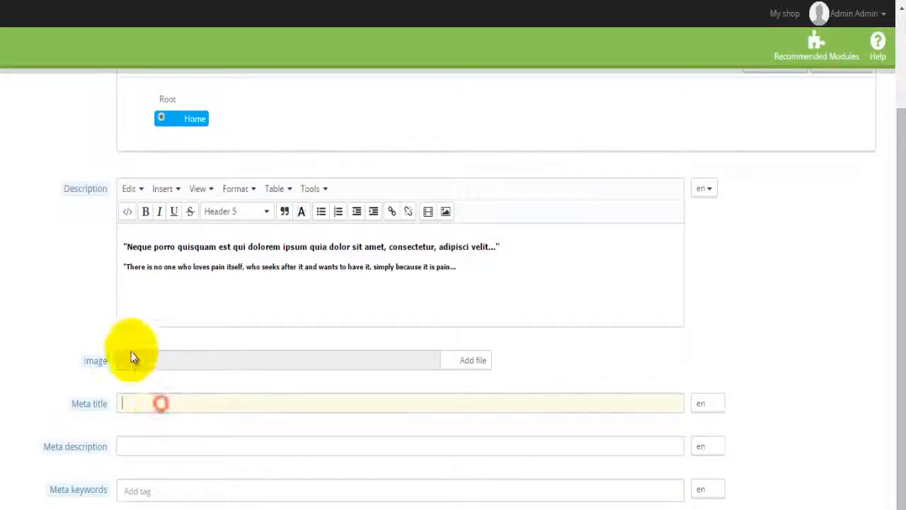
pyautogui.click(130, 446)
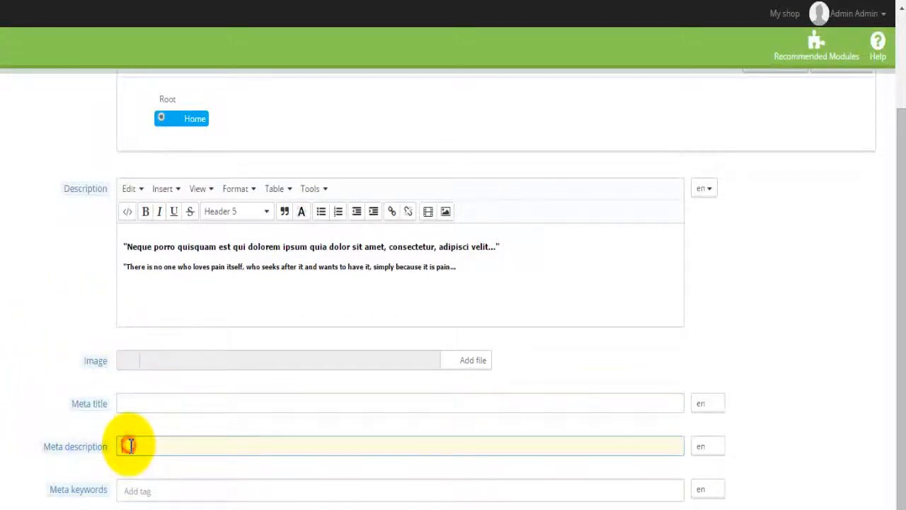
pyautogui.scroll(-1, 10, 478)
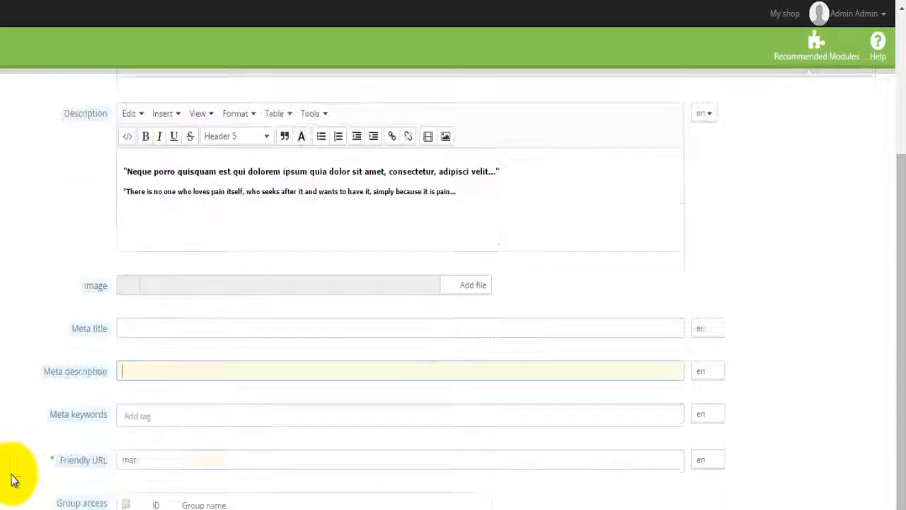
pyautogui.click(156, 460)
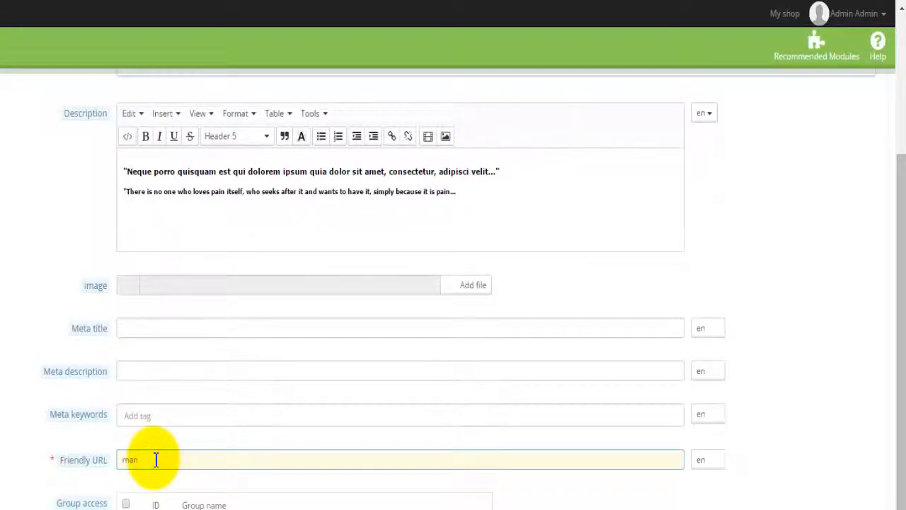
pyautogui.scroll(-1, 156, 460)
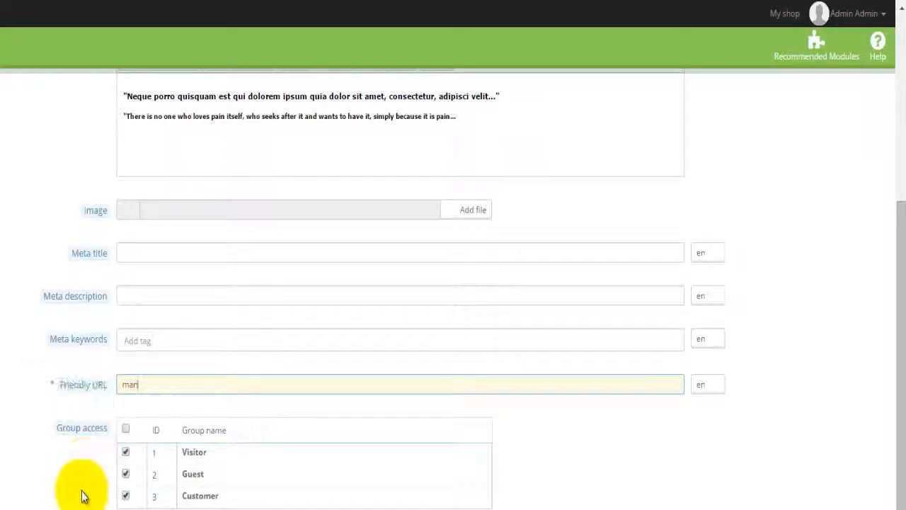
pyautogui.scroll(-1, 82, 495)
# - Check the help hints of the meta keywords and meta title fields for forbidden characters
pyautogui.scroll(5, 82, 495)
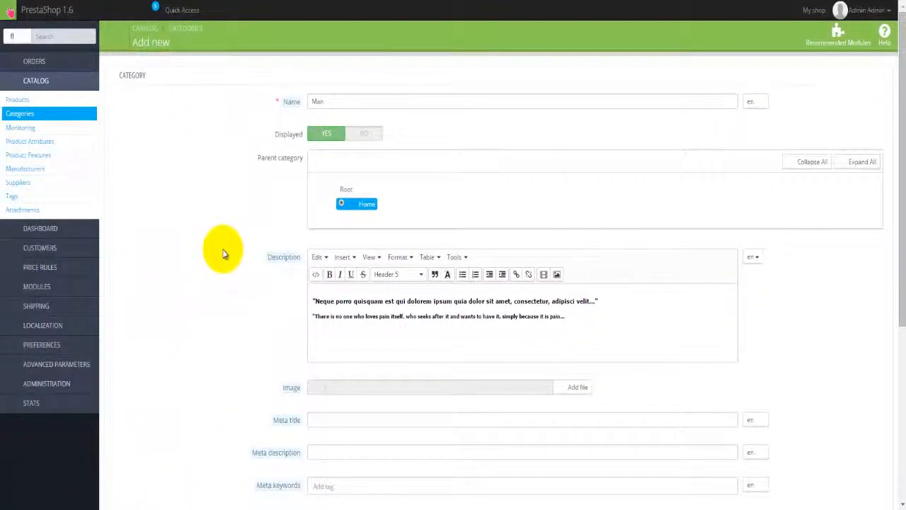
pyautogui.scroll(-1, 222, 252)
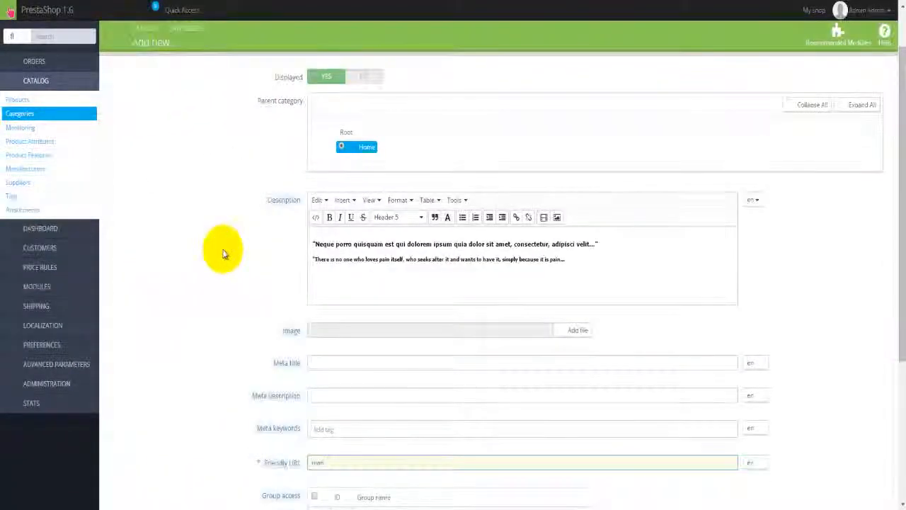
pyautogui.scroll(-1, 224, 256)
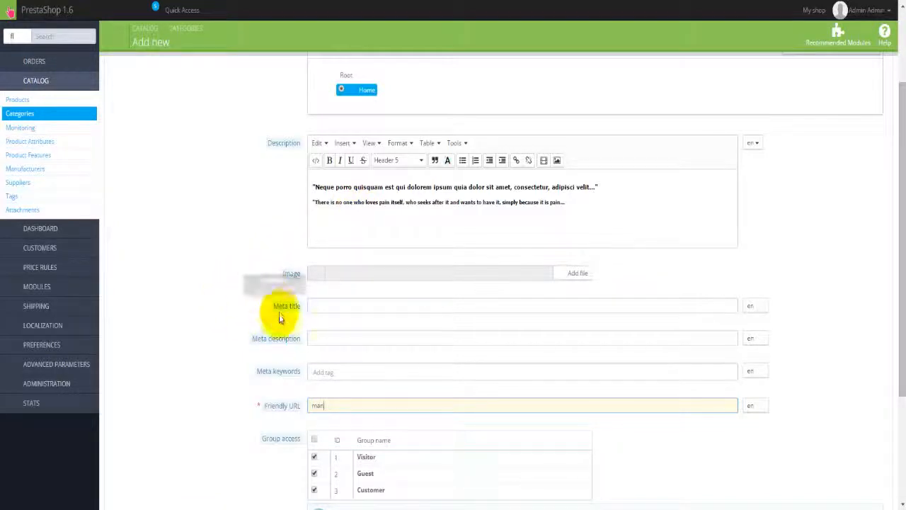
pyautogui.moveTo(272, 377)
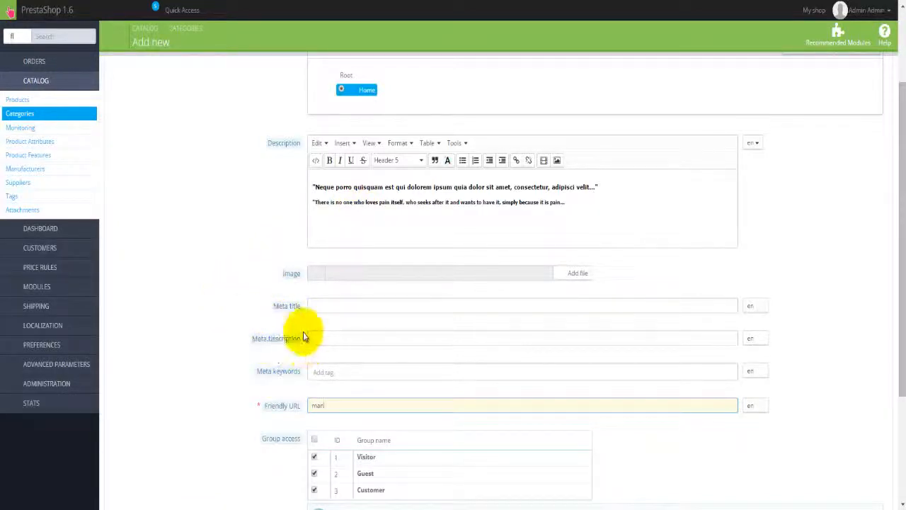
pyautogui.moveTo(301, 307)
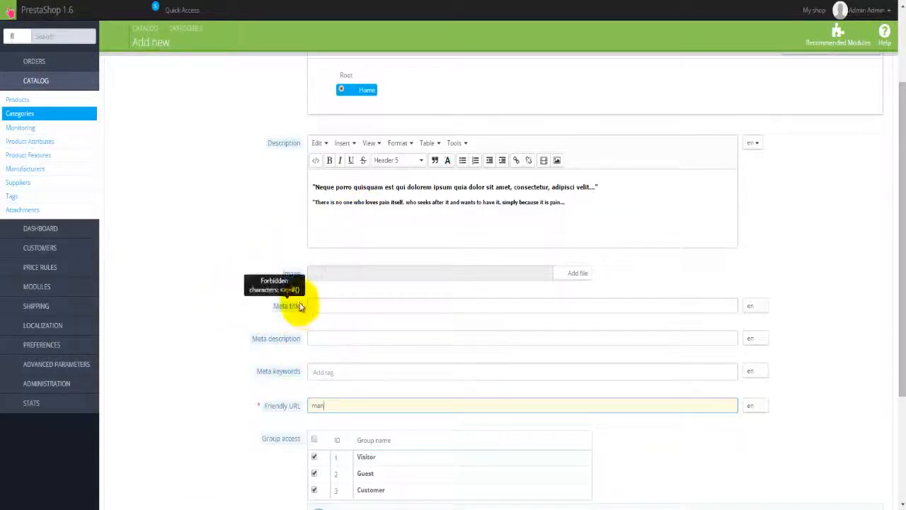
pyautogui.click(206, 326)
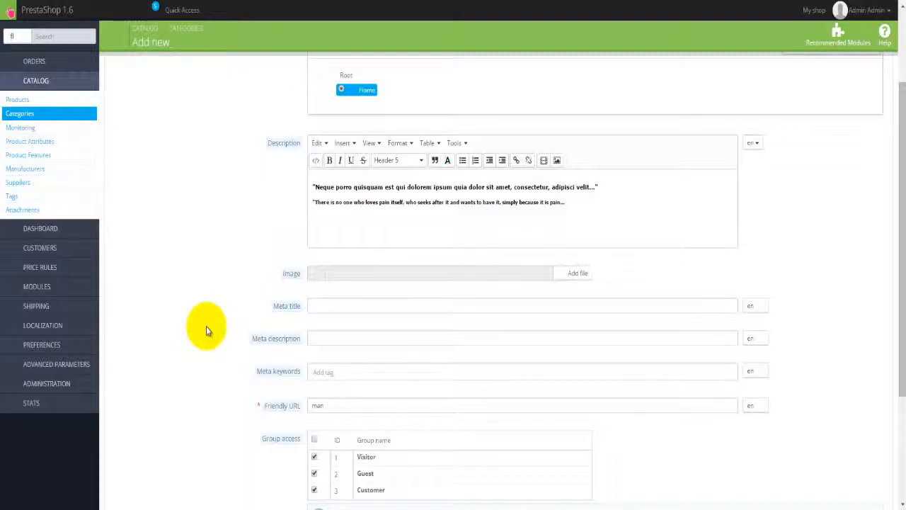
# - Save the new Man category
pyautogui.scroll(2, 206, 326)
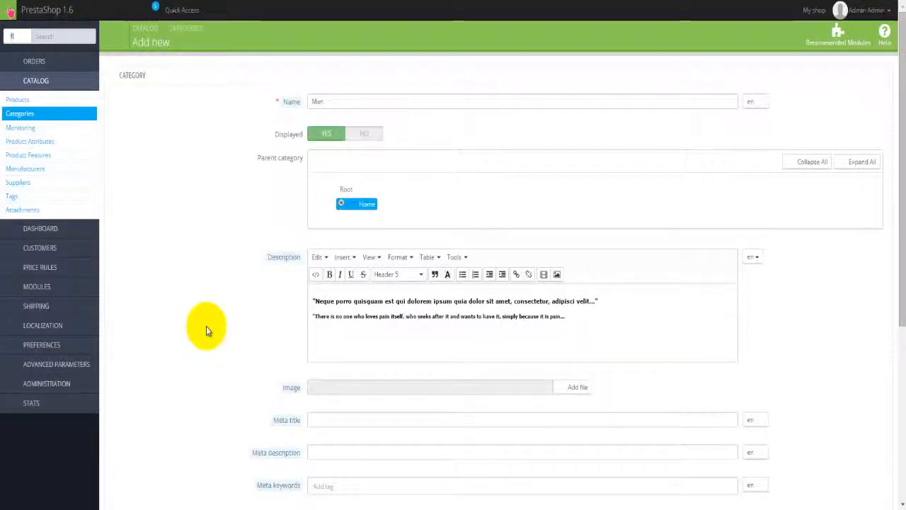
pyautogui.scroll(-5, 207, 357)
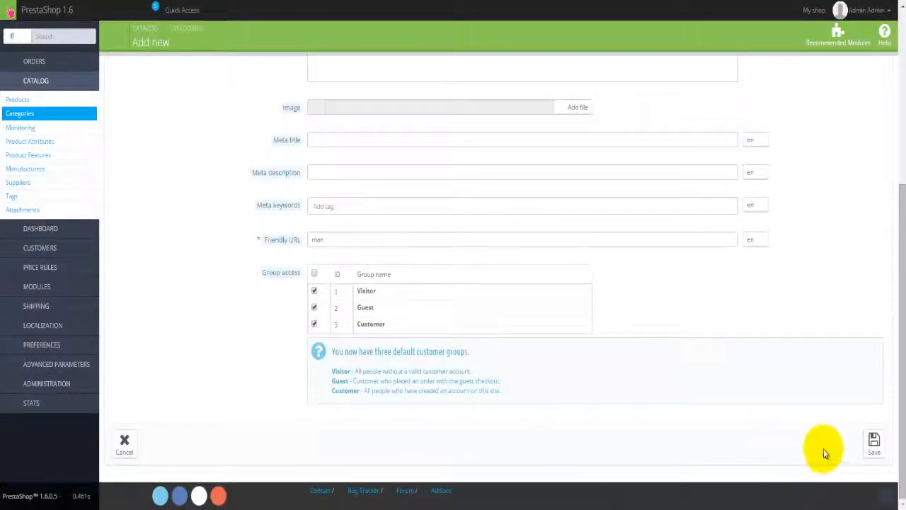
pyautogui.click(874, 442)
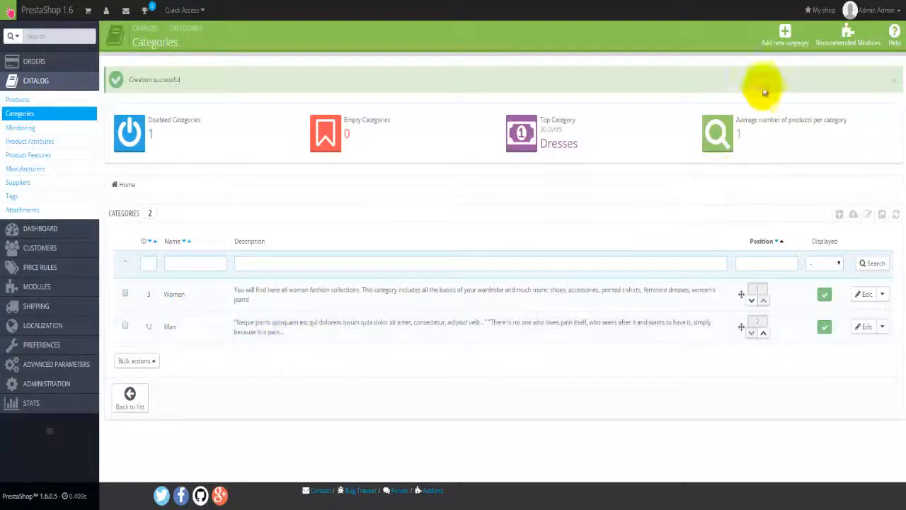
# - Start another new category and name it "T-shirts"
pyautogui.click(785, 35)
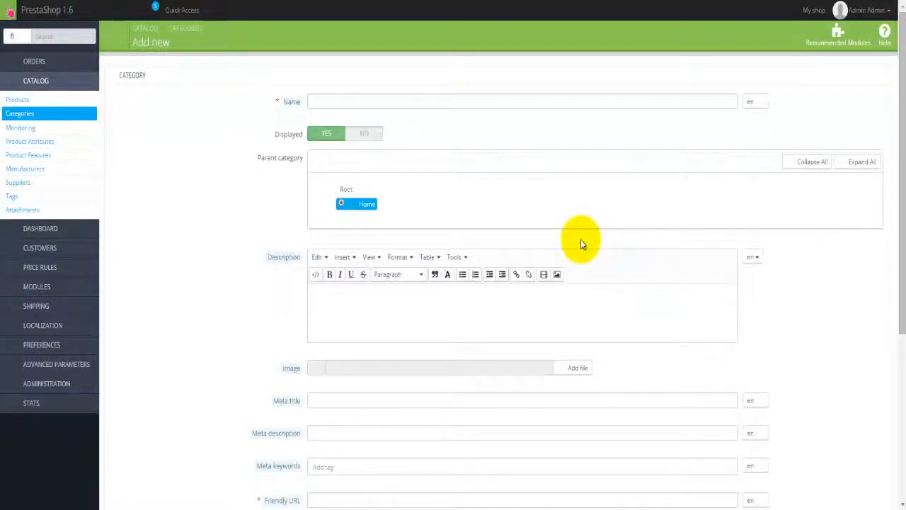
pyautogui.click(432, 101)
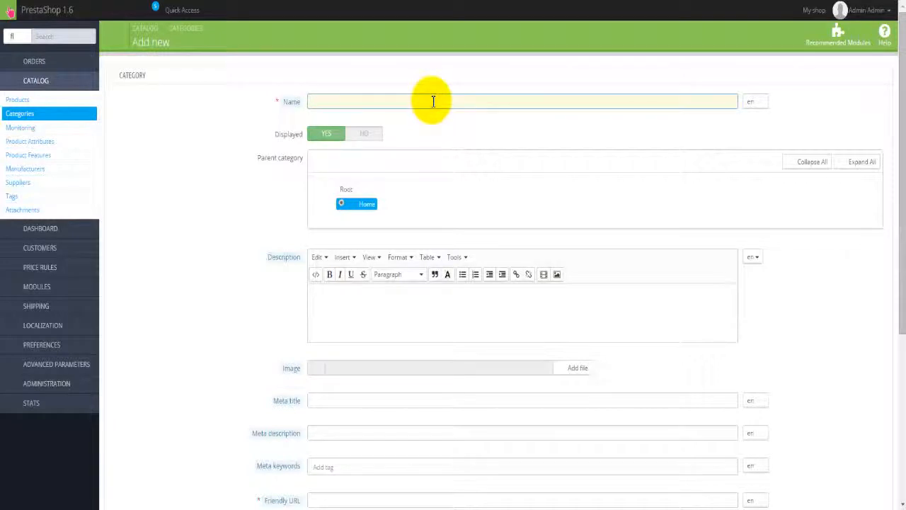
pyautogui.write('T-shirts')
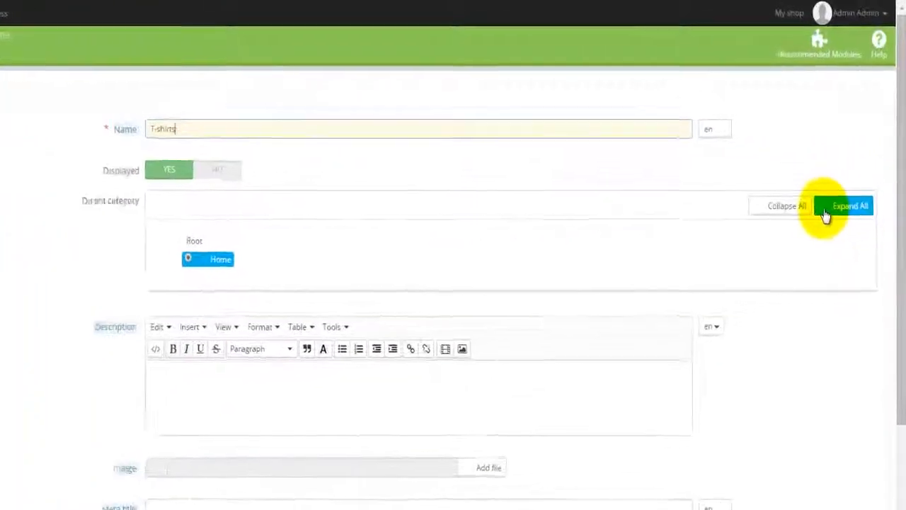
# - Expand the whole parent category tree and choose Man as the parent of the T-shirts category
pyautogui.click(821, 225)
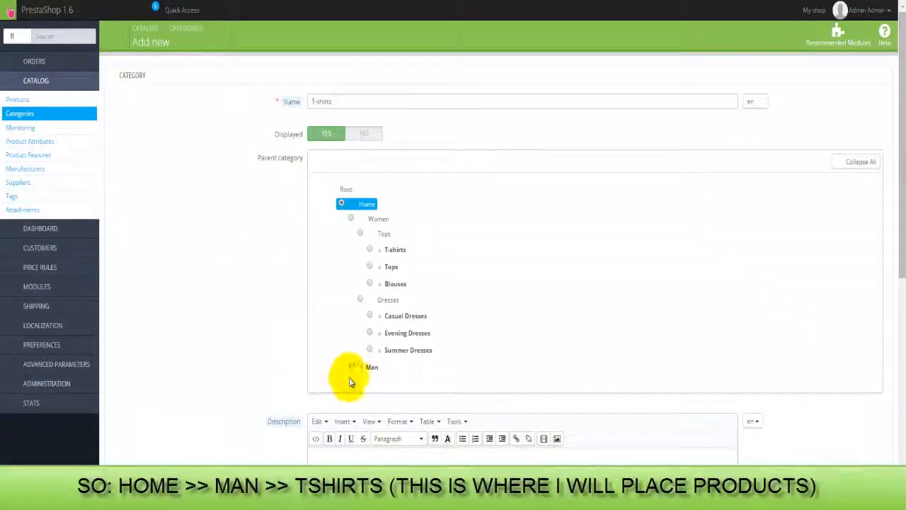
pyautogui.click(350, 367)
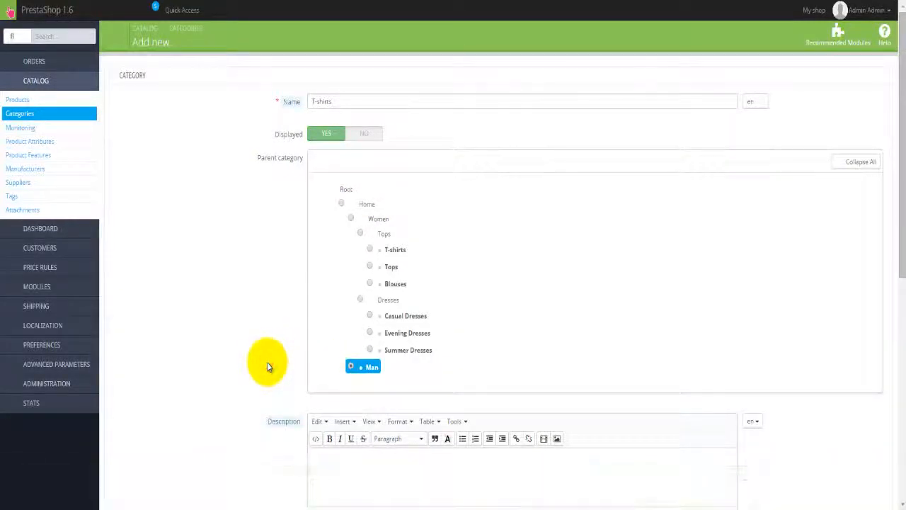
pyautogui.scroll(-1, 268, 366)
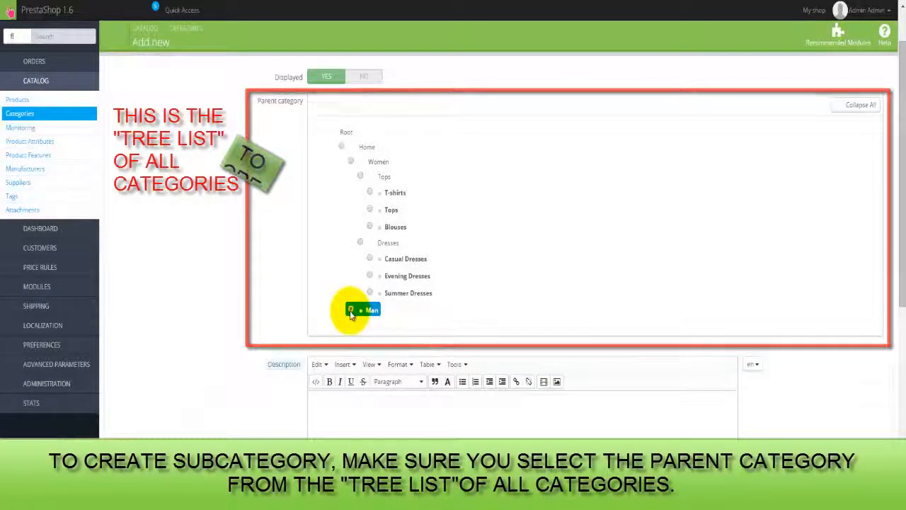
# - Fill in the T-shirts category's description with the "Neque porro quisquam est qui dolorem ipsum" sample text and its English translation
pyautogui.scroll(-1, 350, 315)
pyautogui.scroll(1, 350, 315)
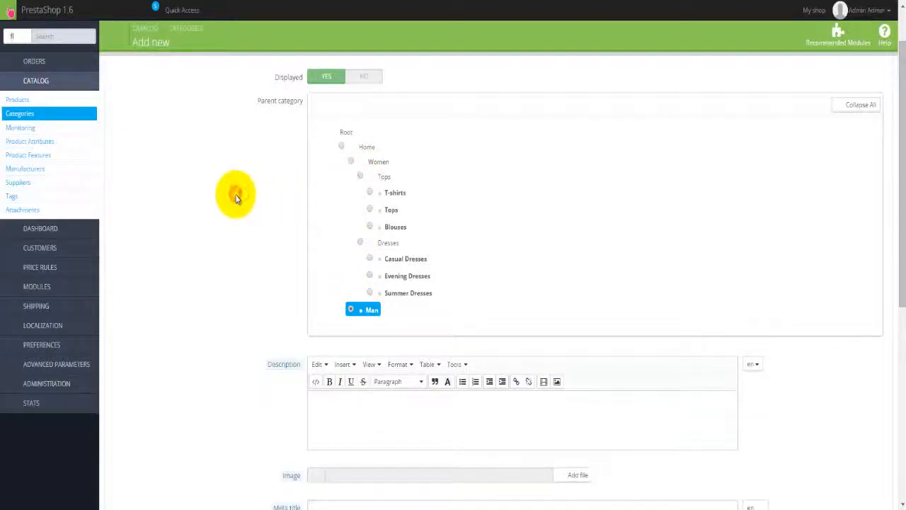
pyautogui.scroll(-2, 236, 197)
pyautogui.scroll(-2, 237, 198)
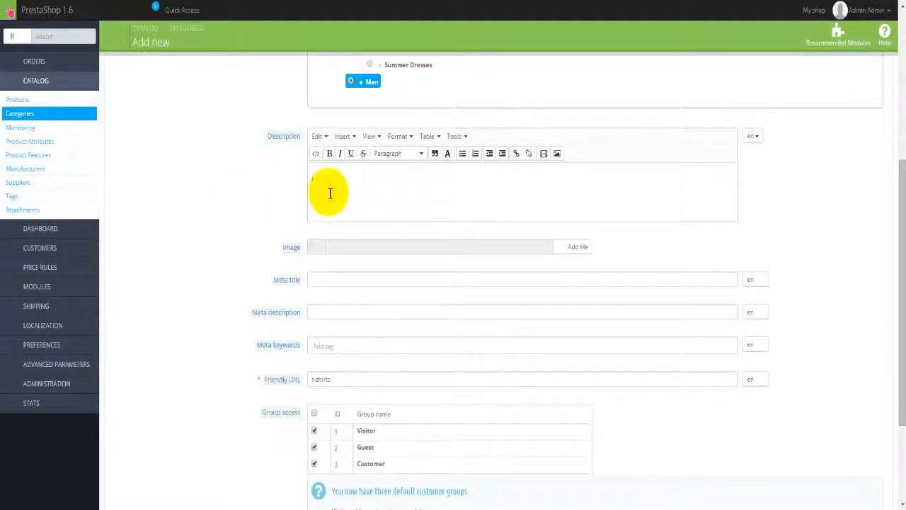
pyautogui.write('"Neque porro quisquam est qui dolorem ipsum quia dolor sit amet, consectetur, adipisci velit..." "There is no one who loves pain itself, who seeks after it and wants to have it, simply because it is pain..."')
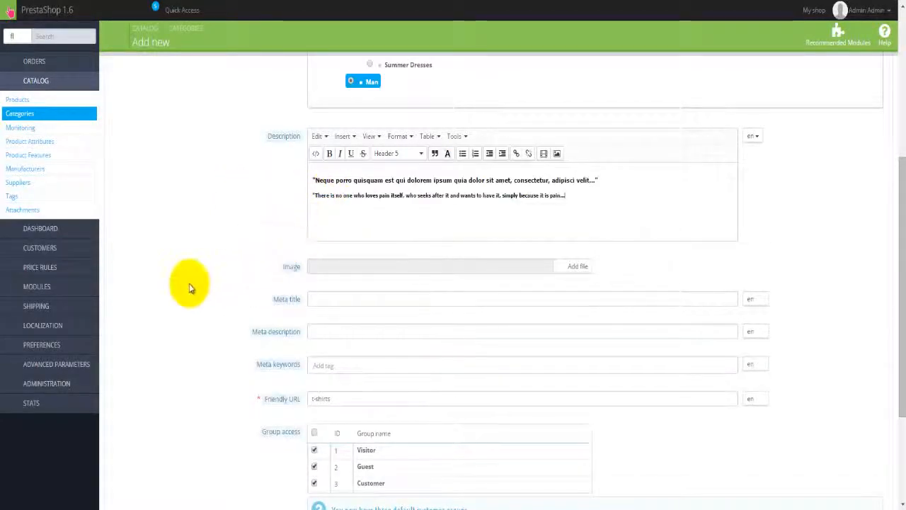
# - Review the remaining category fields and group access settings, and save the new T-shirts category
pyautogui.scroll(-2, 189, 287)
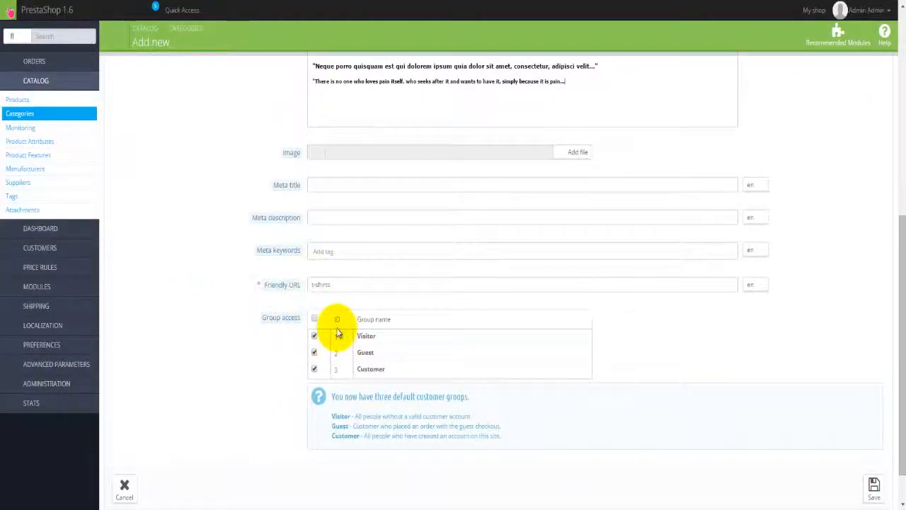
pyautogui.scroll(-1, 240, 388)
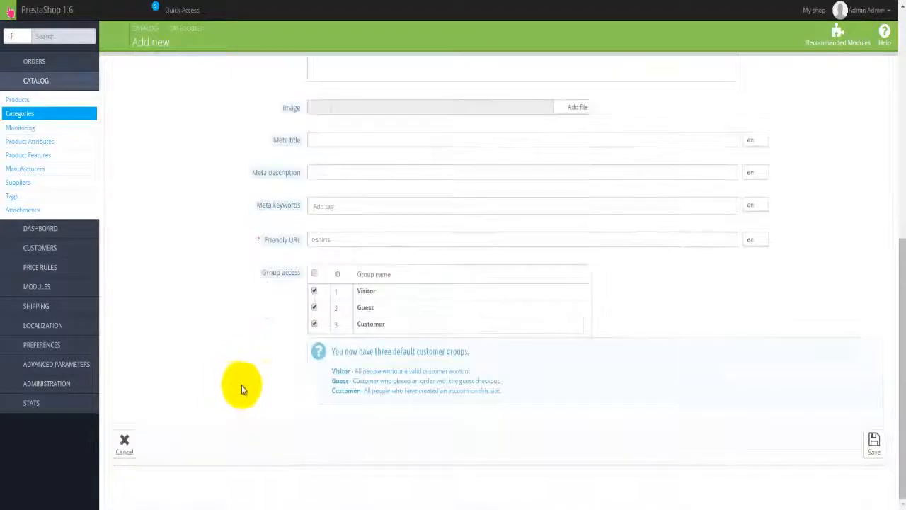
pyautogui.click(874, 444)
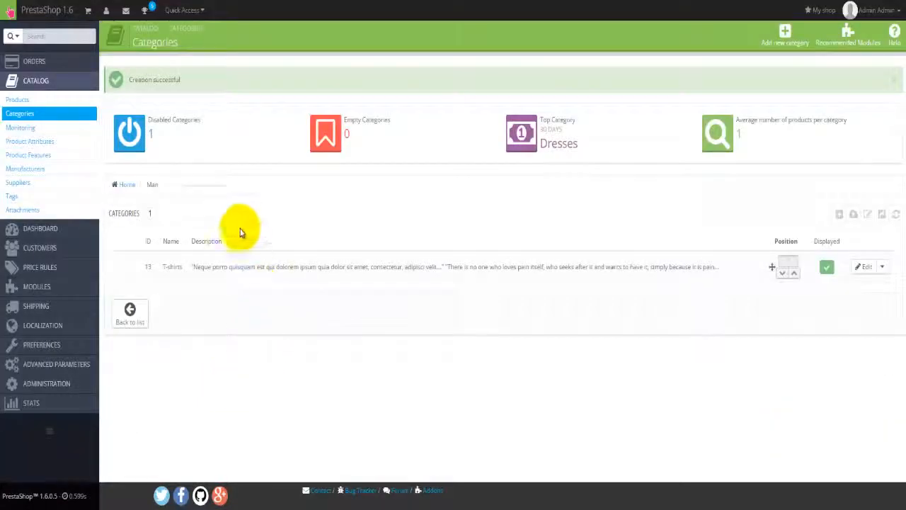
# - Check that the T-shirts category is listed under Man, and return to the main category list
pyautogui.moveTo(92, 249)
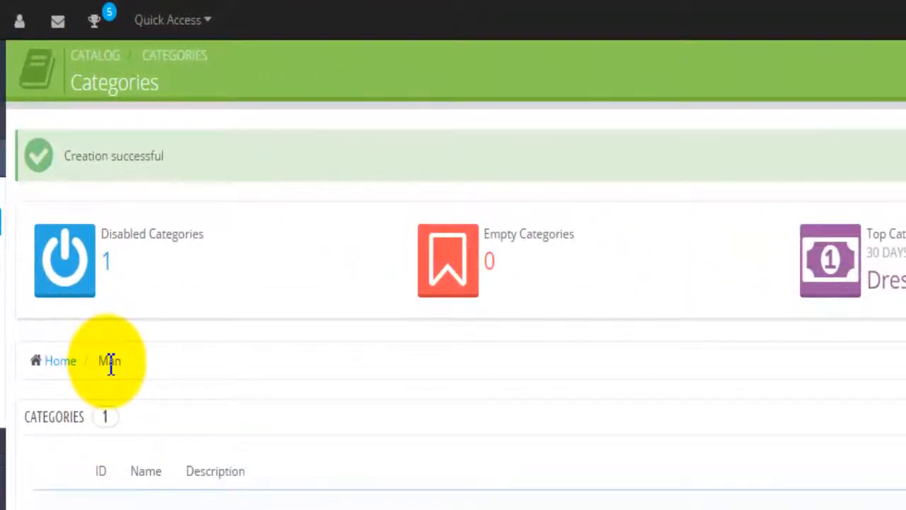
pyautogui.doubleClick(63, 208)
pyautogui.click(157, 369)
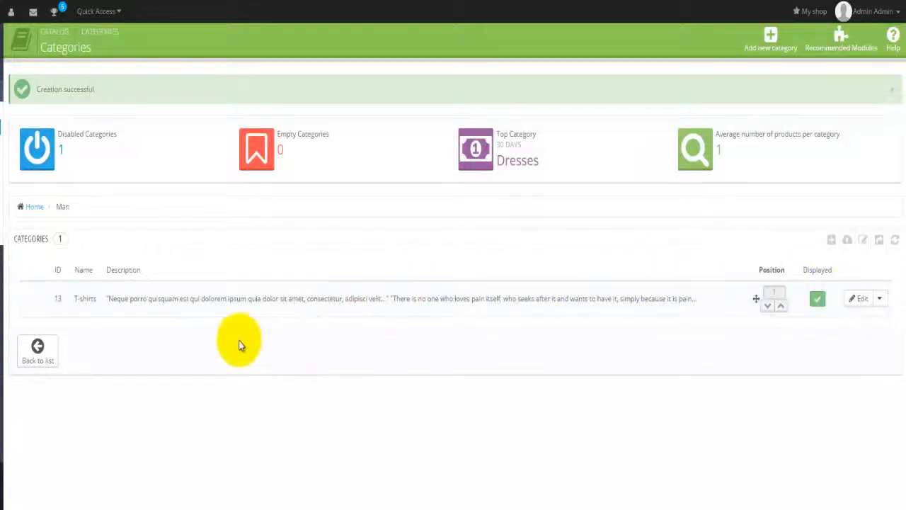
pyautogui.click(41, 351)
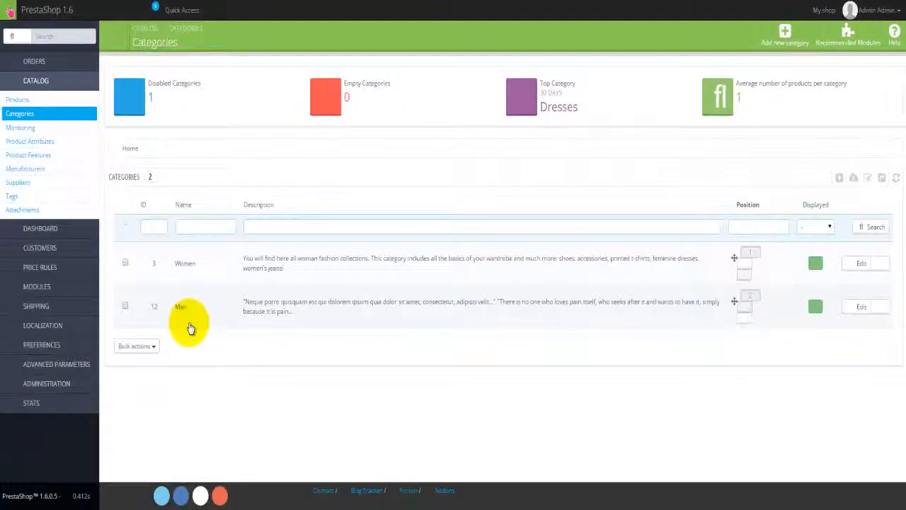
# - Open the Printed Summer Dress product with reference demo_5 from the product list for editing and show its category associations
pyautogui.click(43, 100)
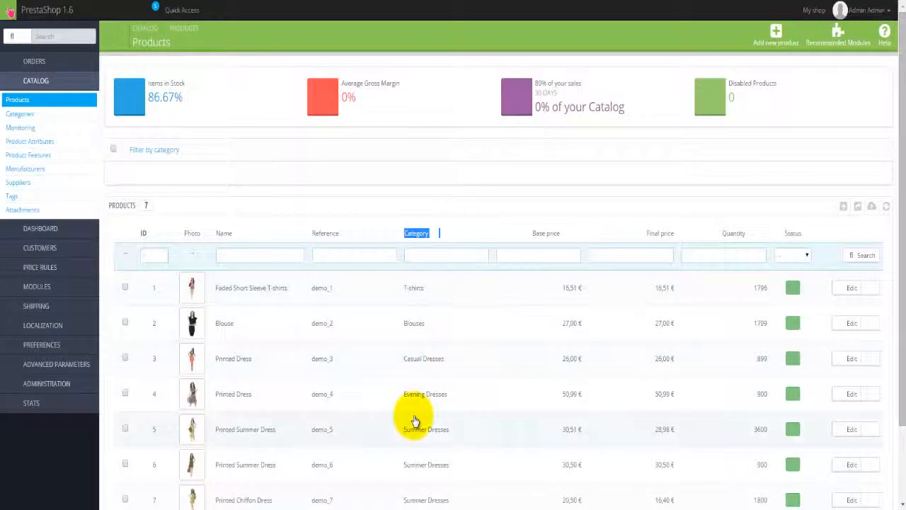
pyautogui.scroll(-3, 415, 421)
pyautogui.scroll(2, 415, 421)
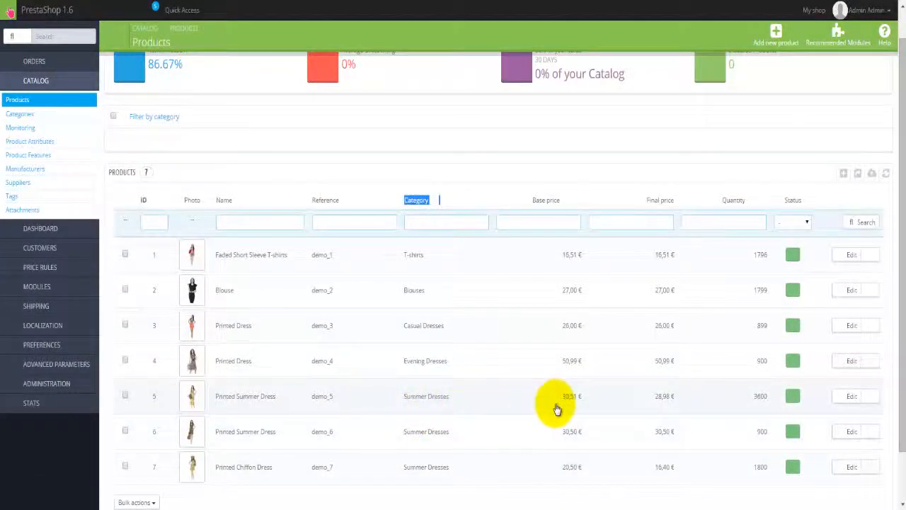
pyautogui.click(843, 397)
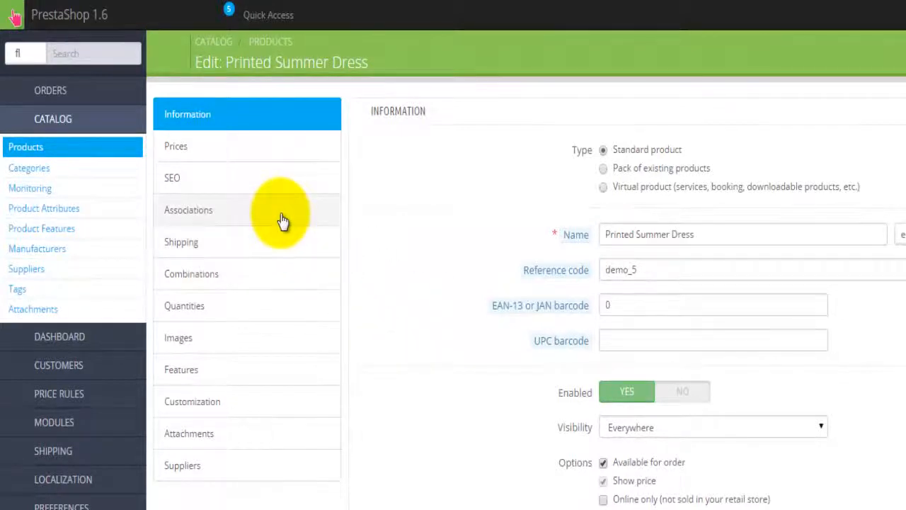
pyautogui.click(281, 221)
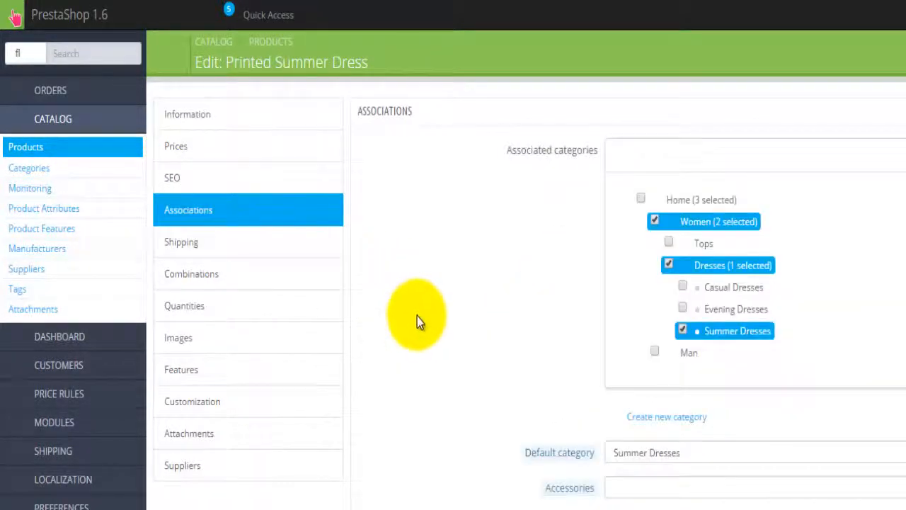
# - Examine the default category choices for the dress and the option for creating a new category from its associations
pyautogui.moveTo(538, 458)
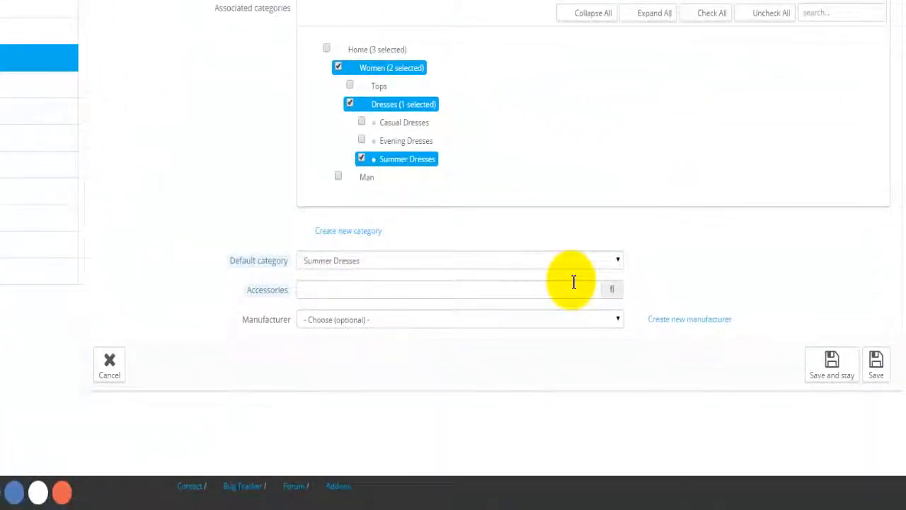
pyautogui.click(545, 262)
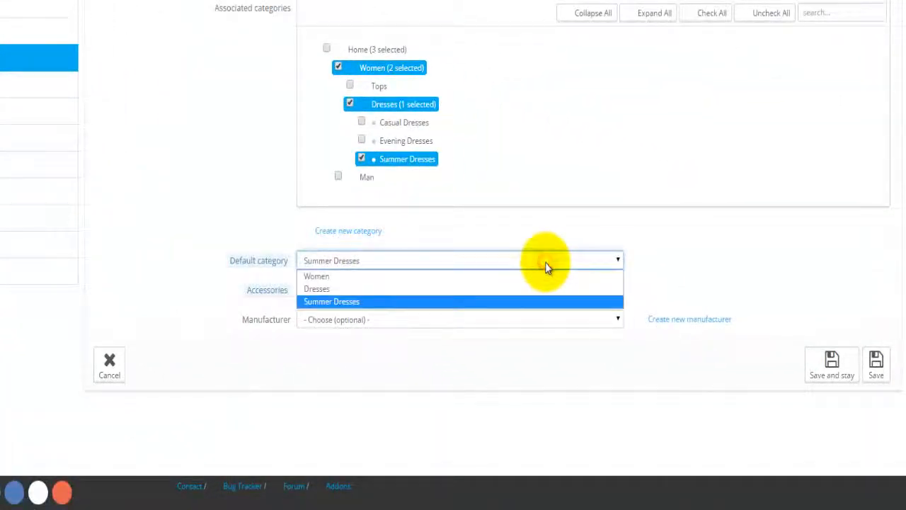
pyautogui.click(546, 263)
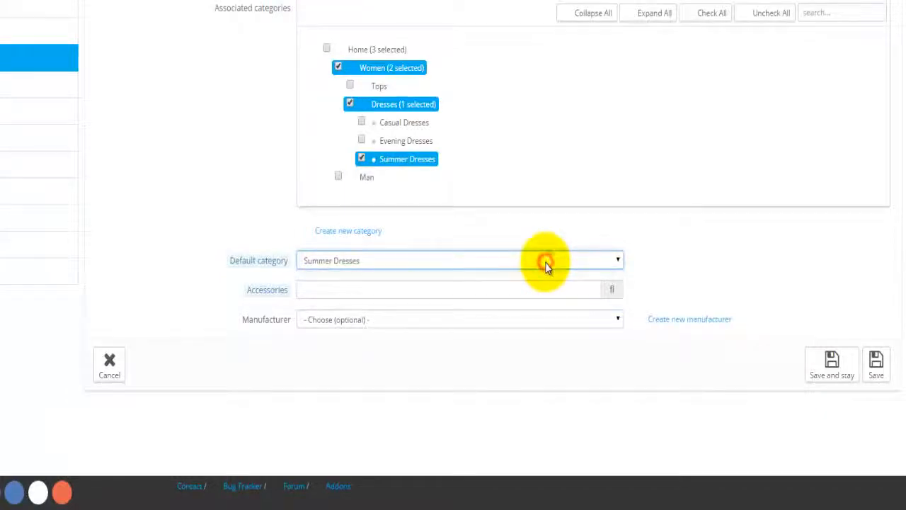
pyautogui.click(495, 232)
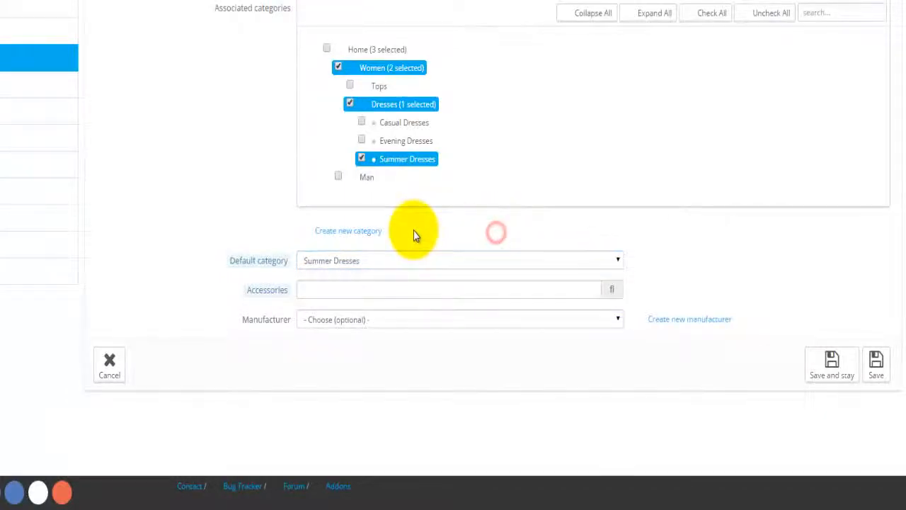
pyautogui.click(377, 233)
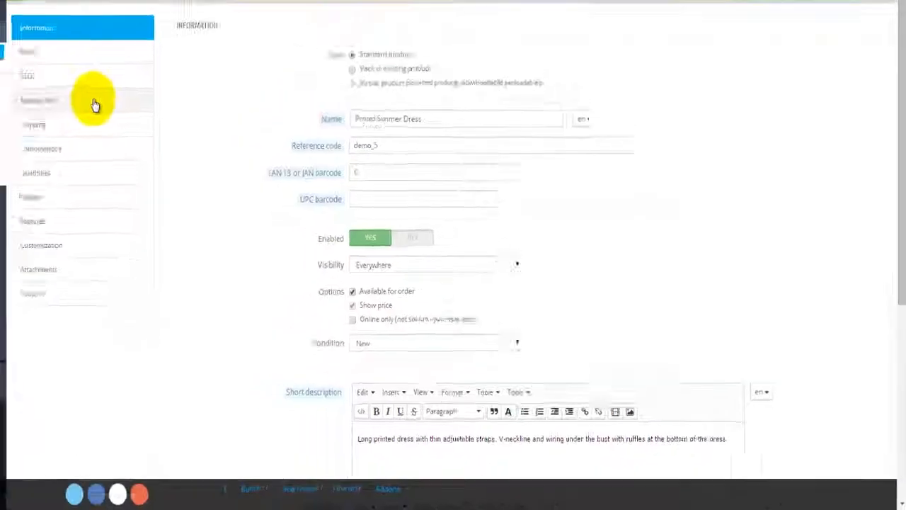
# - Expand the dress's whole associated categories tree and add the T-shirts category under Man to its associations
pyautogui.click(95, 105)
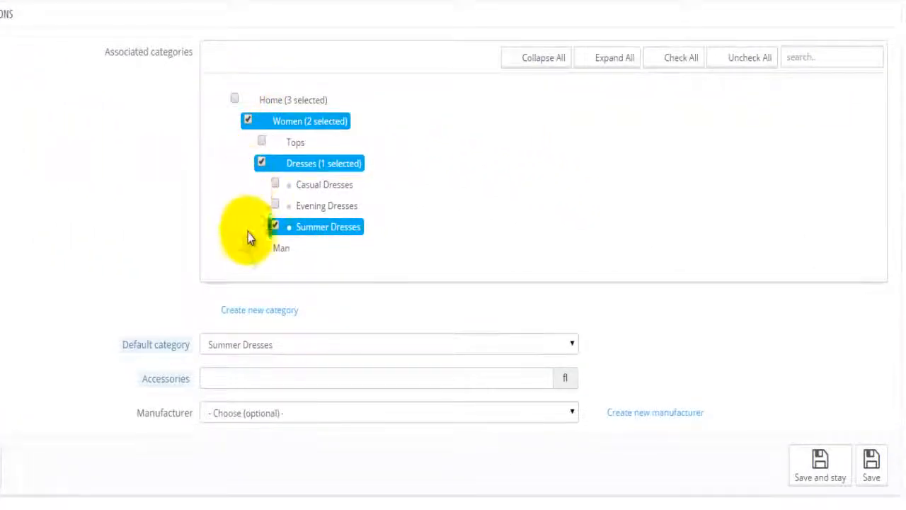
pyautogui.click(613, 57)
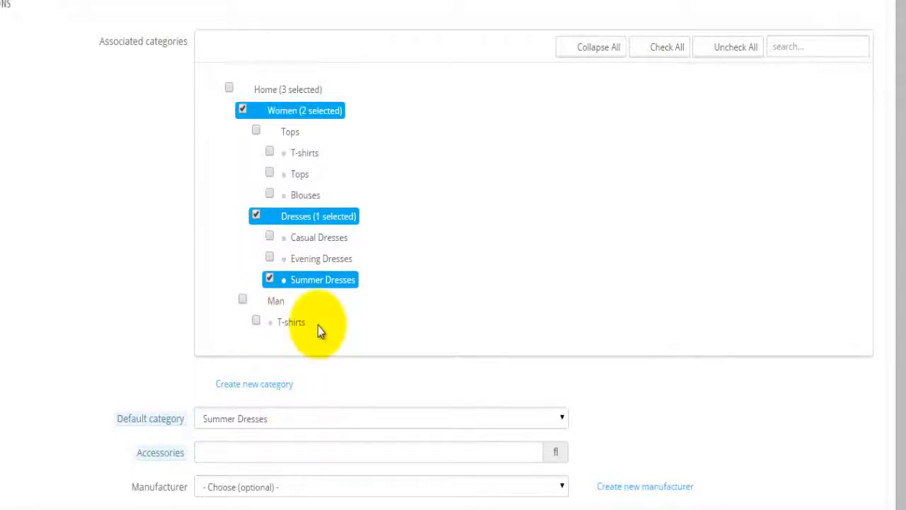
pyautogui.click(255, 321)
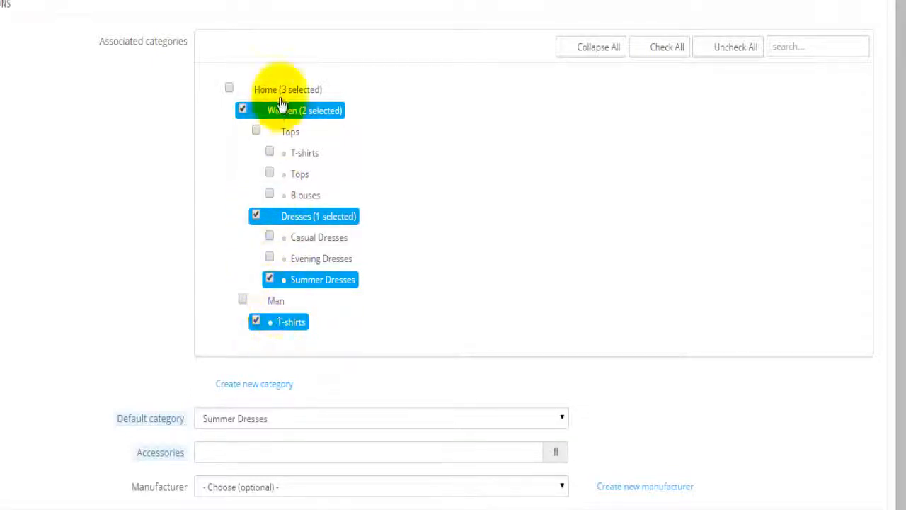